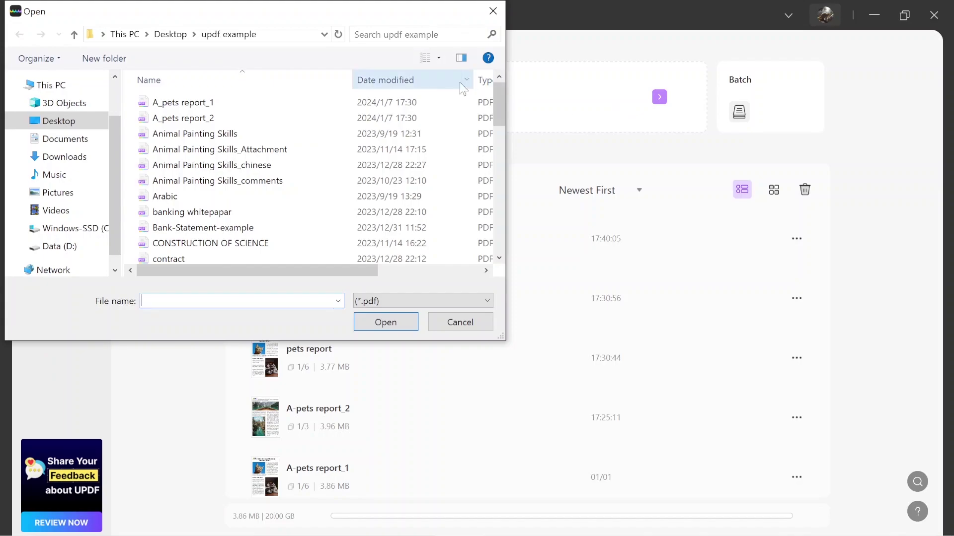
Open A_pets report_1 and upload it to start a UPDF AI chat.
{"action": "left_click", "coordinate": [411, 101]}
{"action": "left_click", "coordinate": [411, 323]}
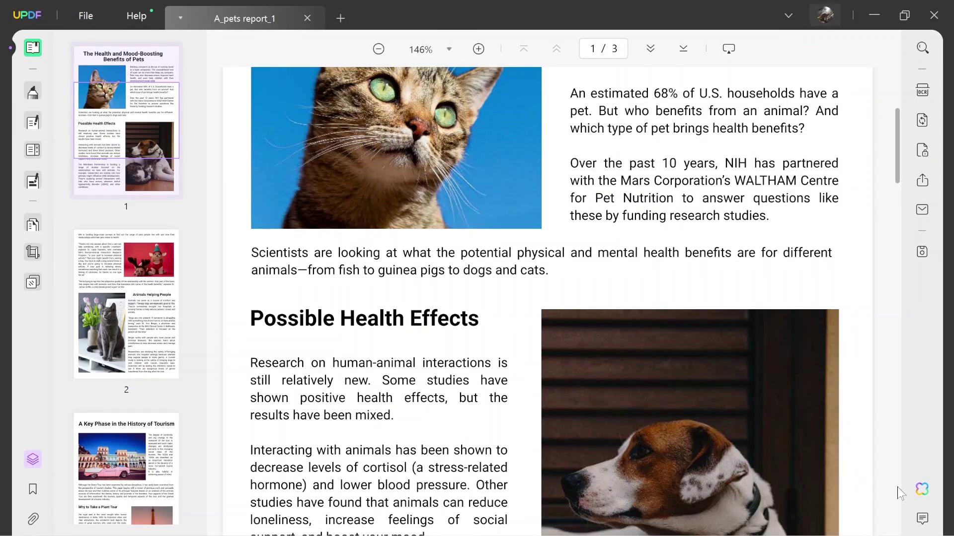
{"action": "left_click", "coordinate": [921, 490]}
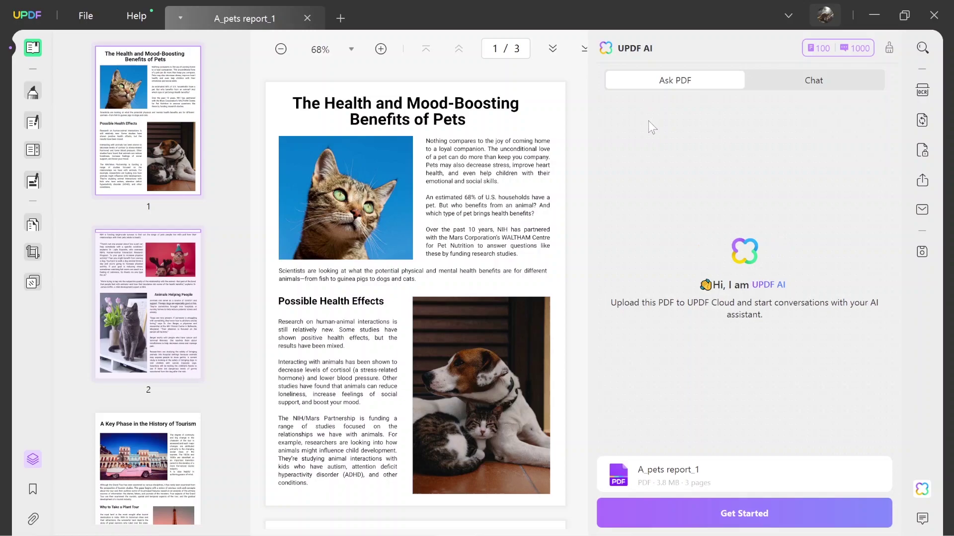
{"action": "left_click", "coordinate": [714, 503]}
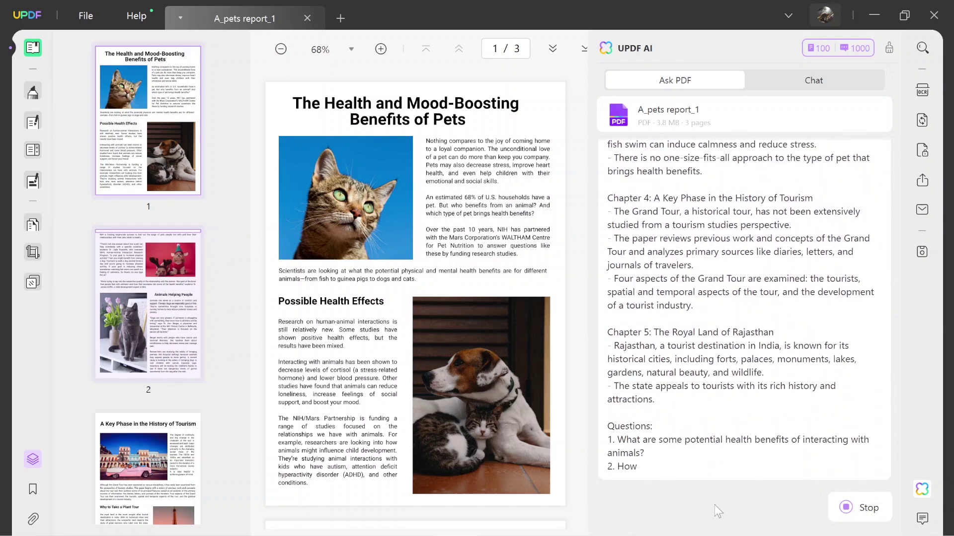
Ask the AI to summarize page 3 and the Possible Health Effects section.
{"action": "type", "text": "summarize page no 3"}
{"action": "key", "text": "Return"}
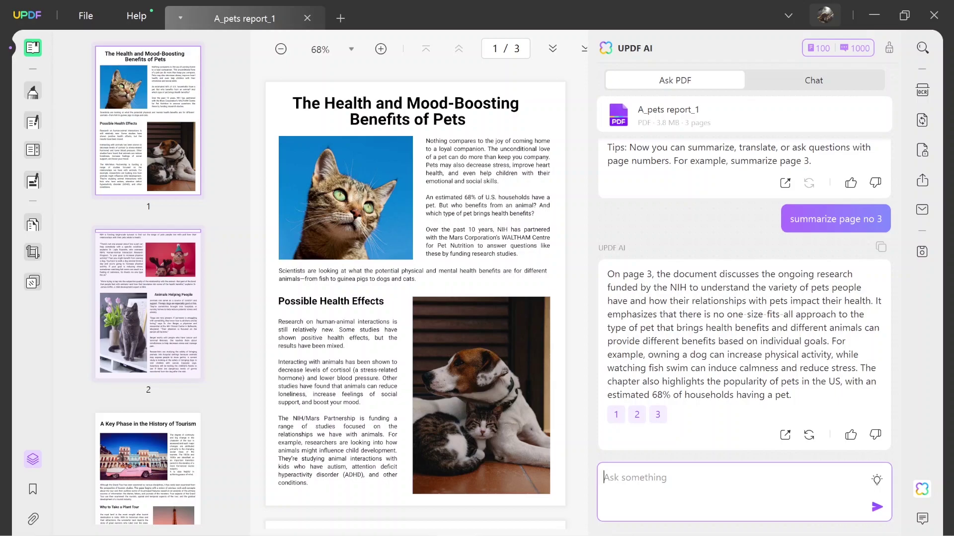
{"action": "type", "text": "summarize the information provided"}
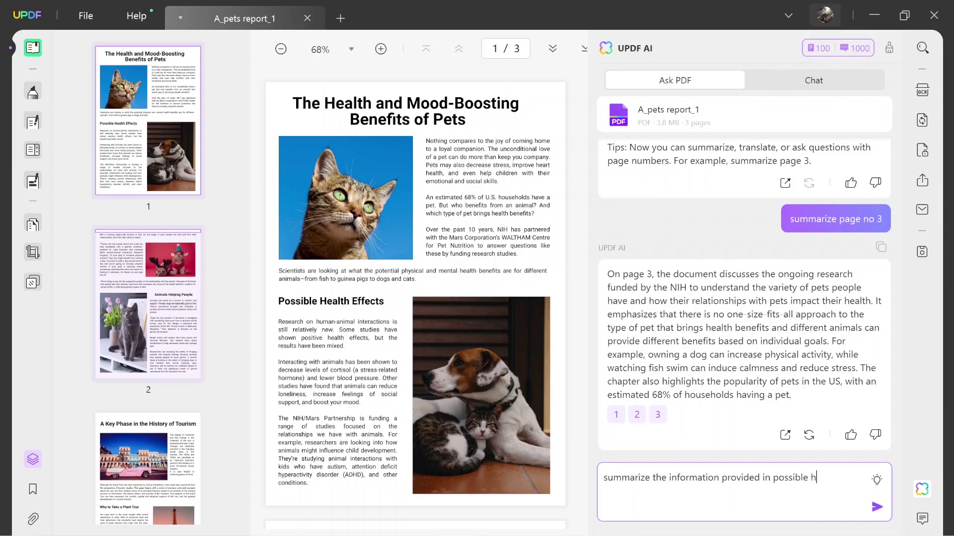
{"action": "type", "text": "in possible health effects"}
{"action": "key", "text": "Return"}
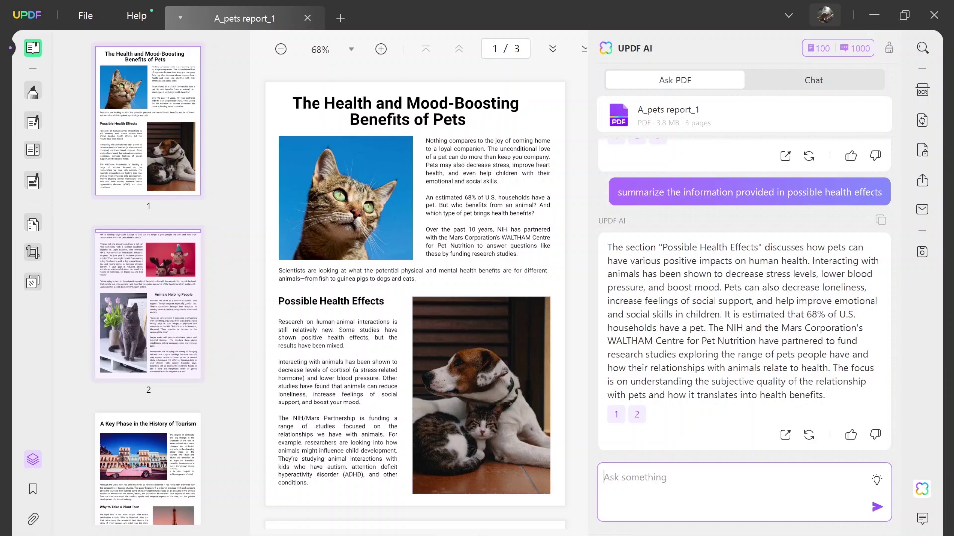
Close the AI panel and, in Comment mode, select the two paragraphs beside the cat photo.
{"action": "left_click", "coordinate": [922, 489]}
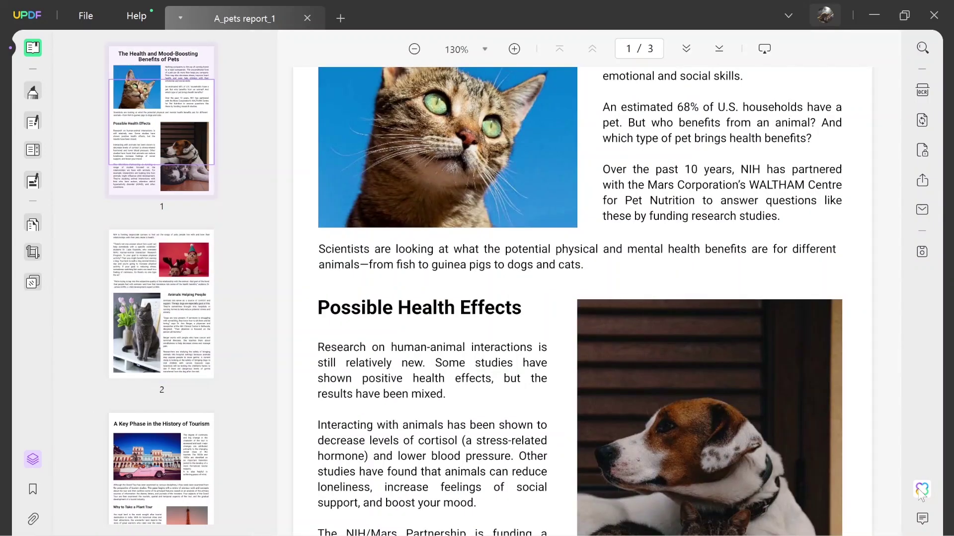
{"action": "scroll", "coordinate": [605, 303], "scroll_direction": "up", "scroll_amount": 3}
{"action": "scroll", "coordinate": [605, 303], "scroll_direction": "up", "scroll_amount": 1}
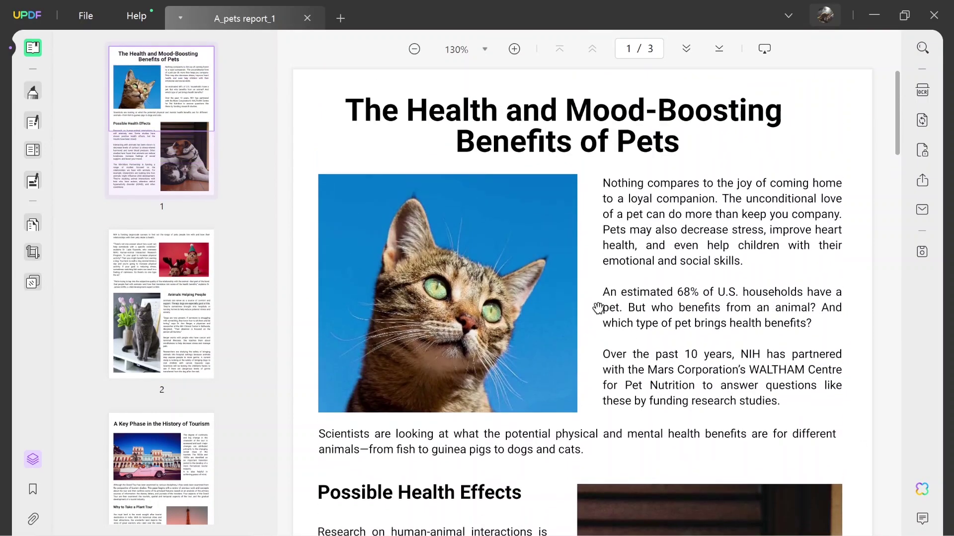
{"action": "left_click", "coordinate": [34, 94]}
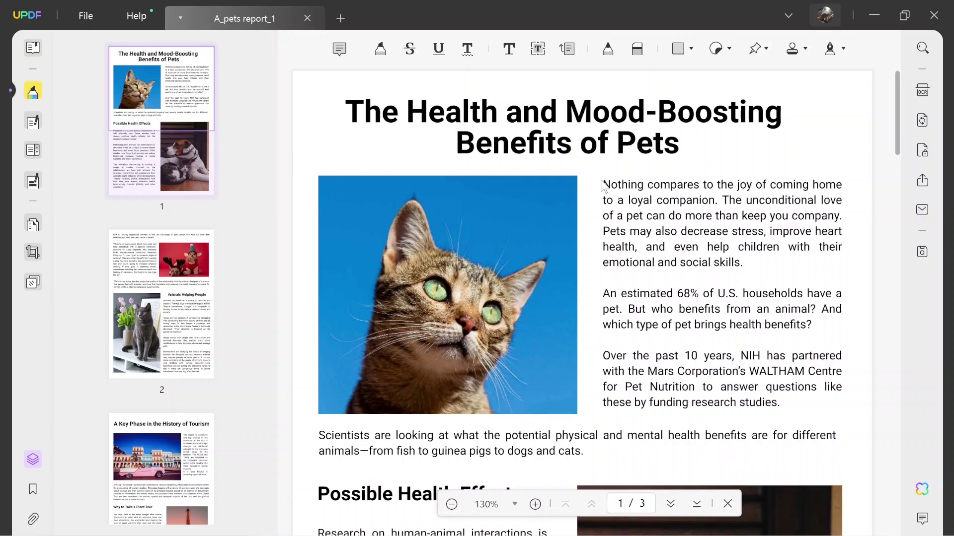
{"action": "left_click_drag", "start_coordinate": [603, 185], "coordinate": [822, 333]}
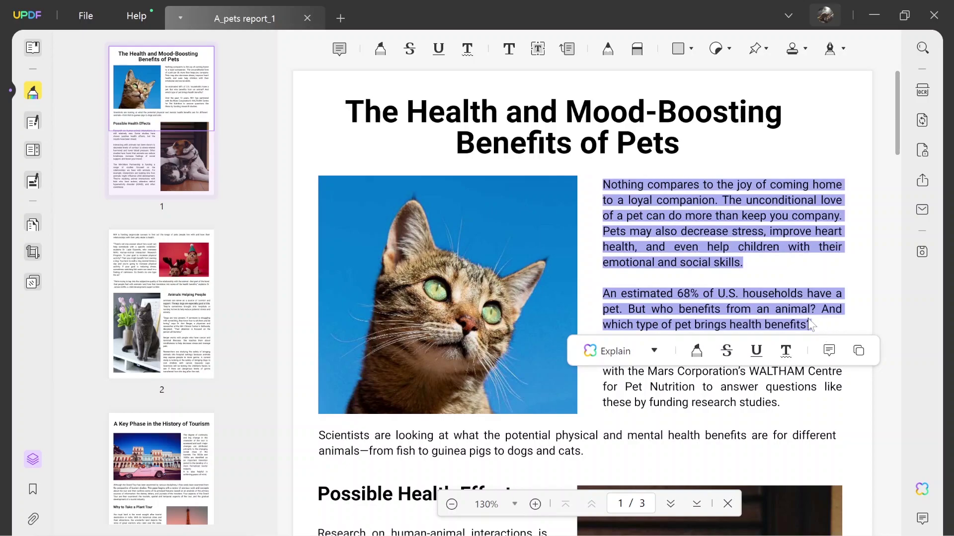
Summarize the selected paragraphs with AI and save the summary as a sticky note.
{"action": "left_click", "coordinate": [654, 351]}
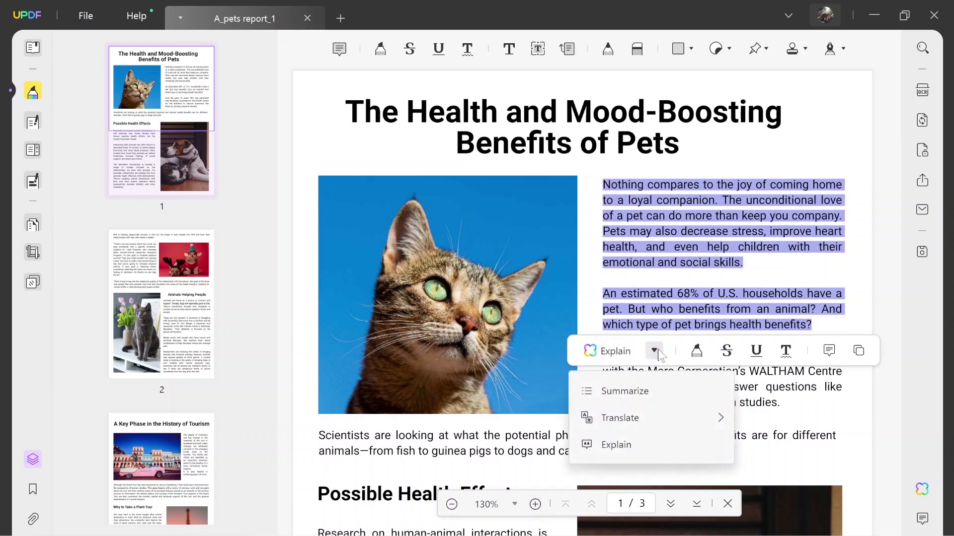
{"action": "left_click", "coordinate": [674, 390]}
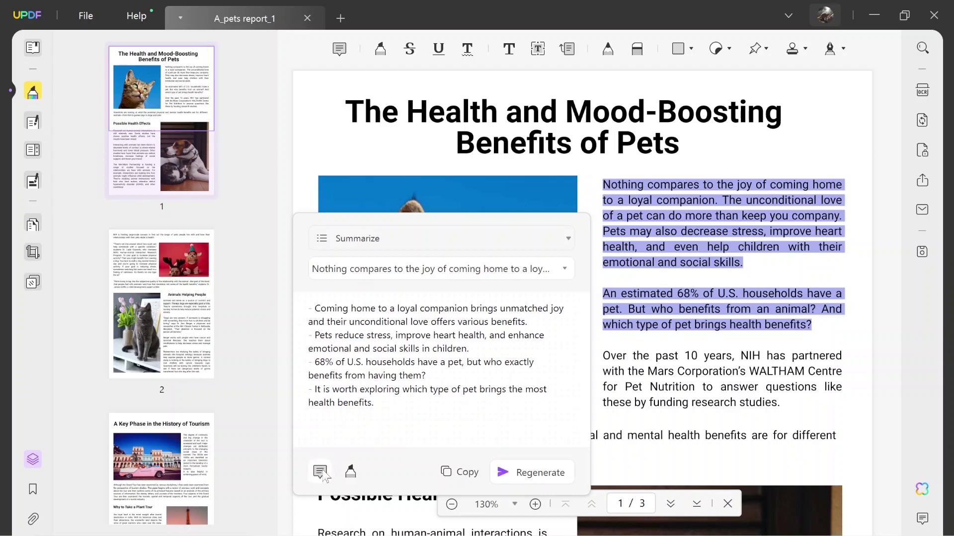
{"action": "left_click", "coordinate": [350, 471]}
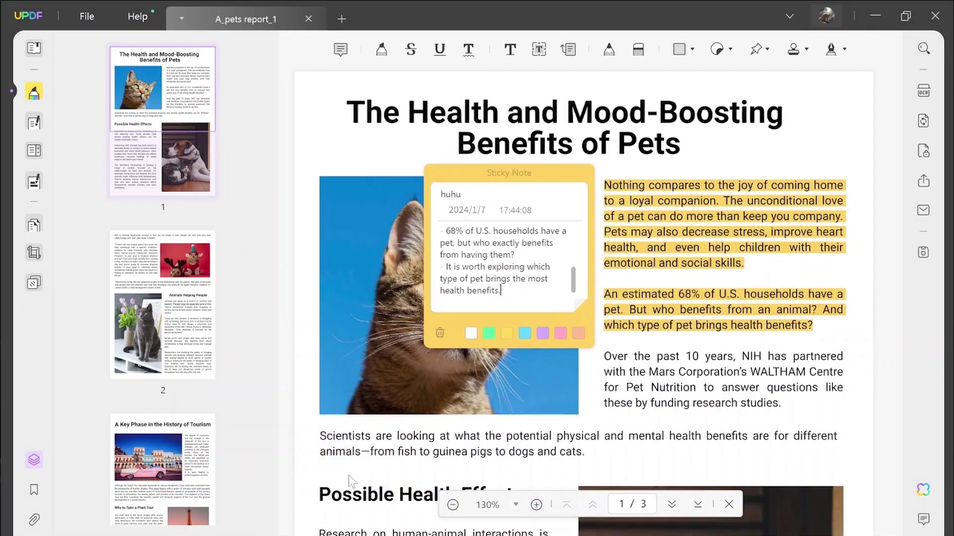
{"action": "left_click", "coordinate": [729, 246]}
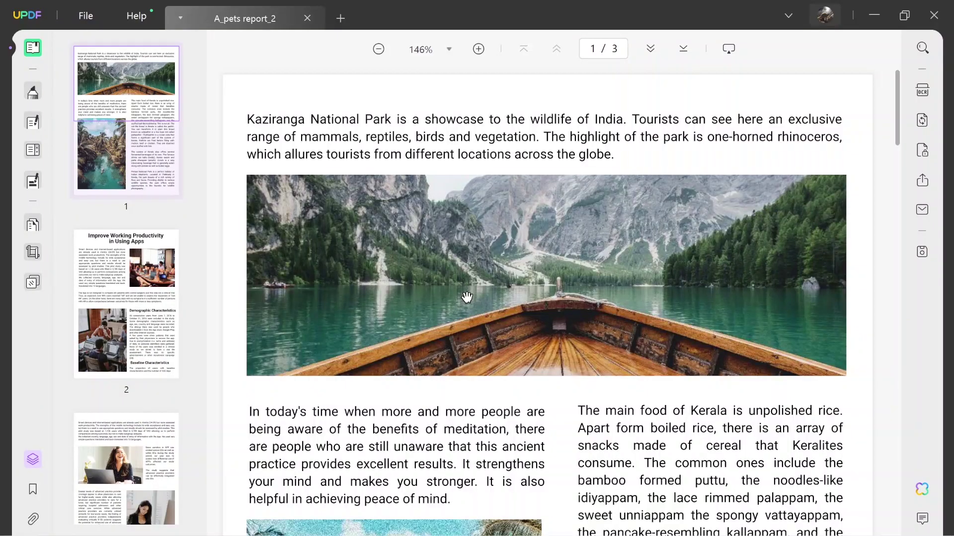
Start the AI chat on A_pets report_2 and request French translation and German page-3 section headers.
{"action": "left_click", "coordinate": [921, 489]}
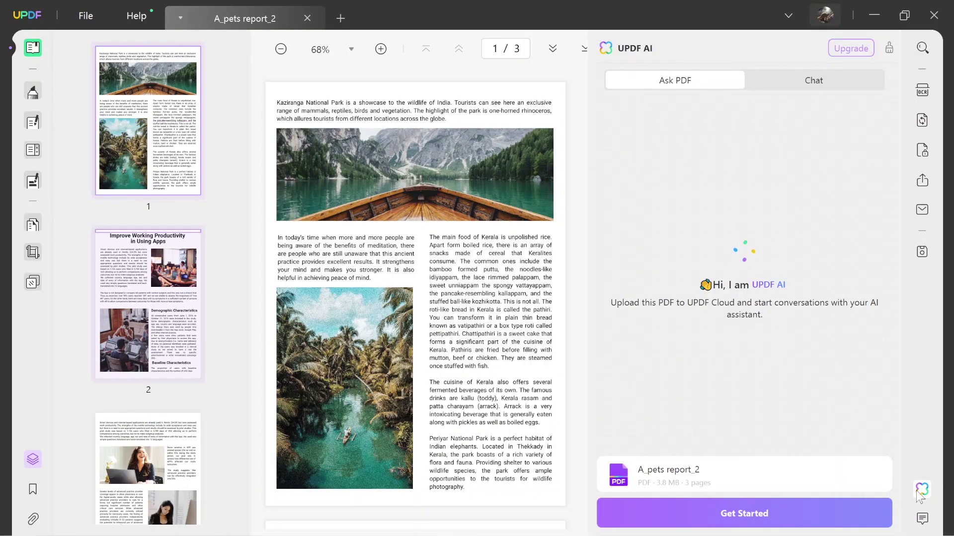
{"action": "left_click", "coordinate": [767, 509]}
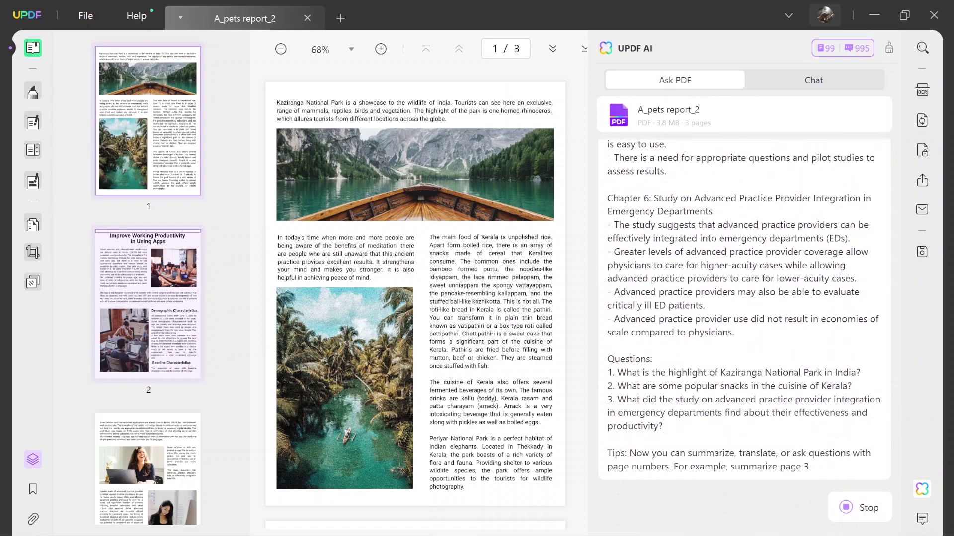
{"action": "type", "text": "translate this pdf in french"}
{"action": "key", "text": "Return"}
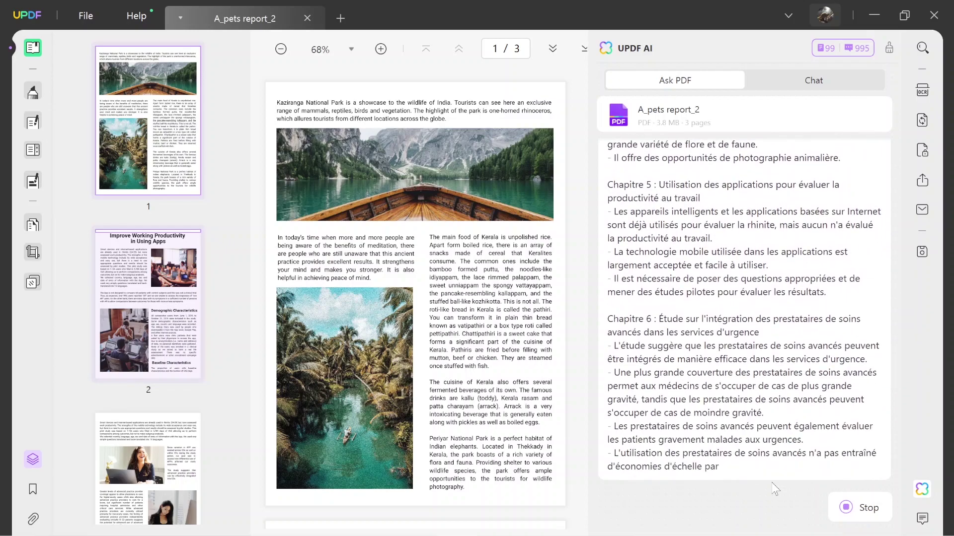
{"action": "type", "text": "translate this section headers on page 3 into German"}
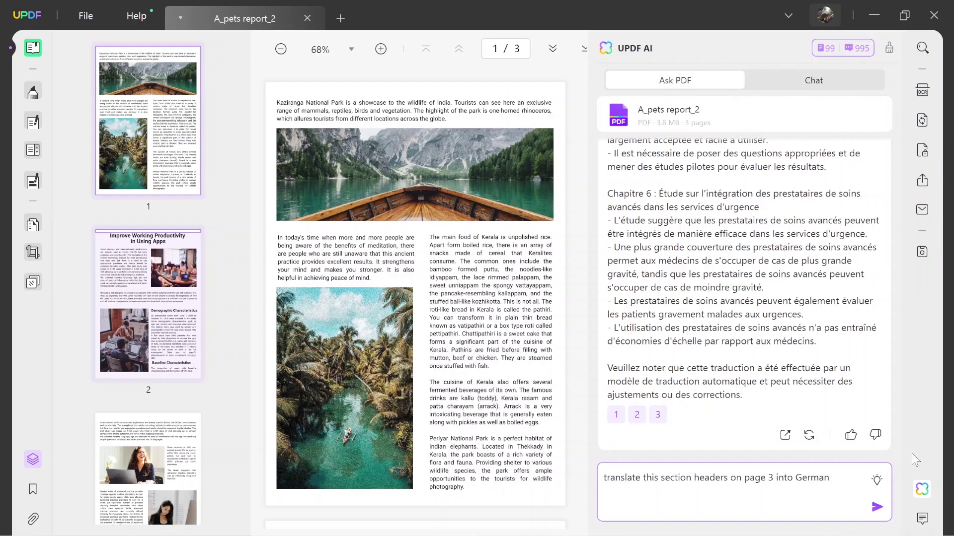
{"action": "key", "text": "Return"}
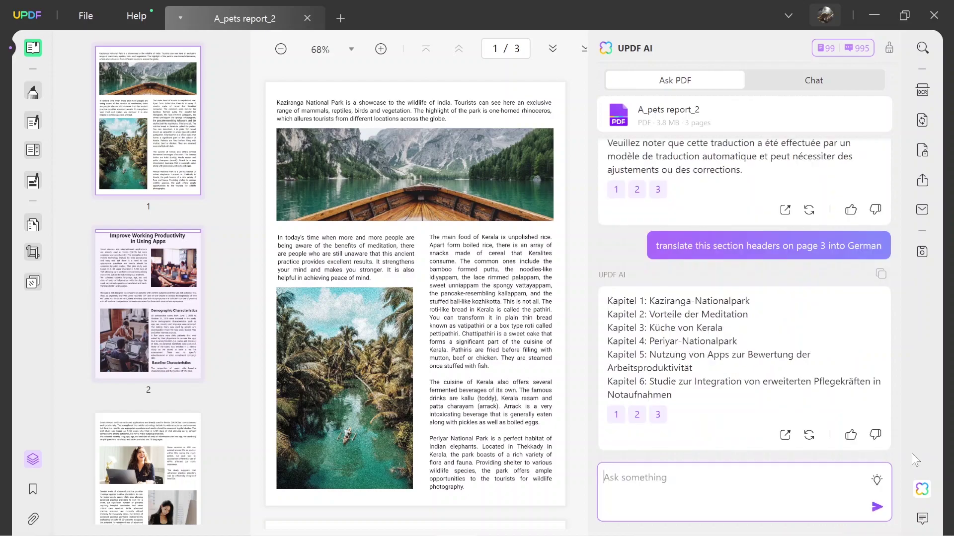
Export the German section-headers answer as Markdown (.md) and close the AI panel.
{"action": "left_click", "coordinate": [784, 435]}
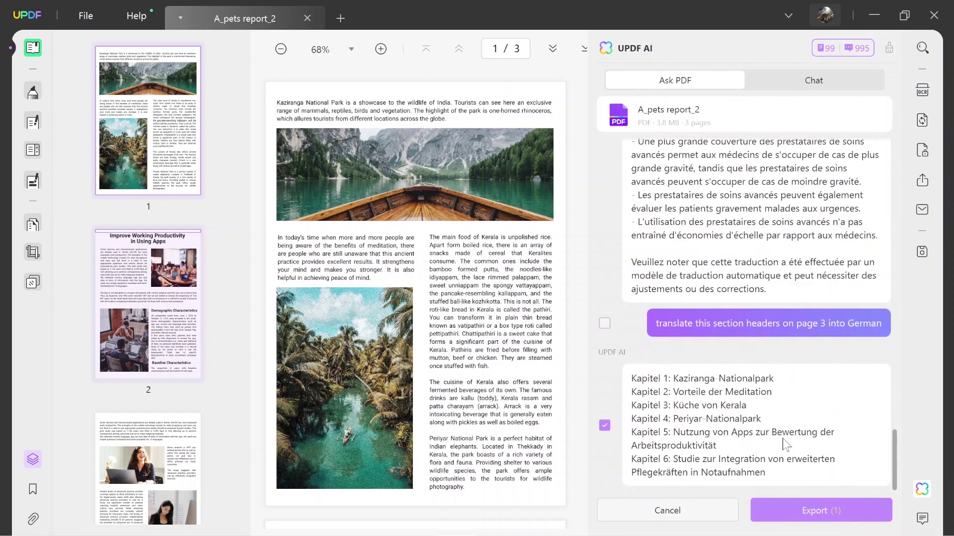
{"action": "left_click", "coordinate": [841, 516]}
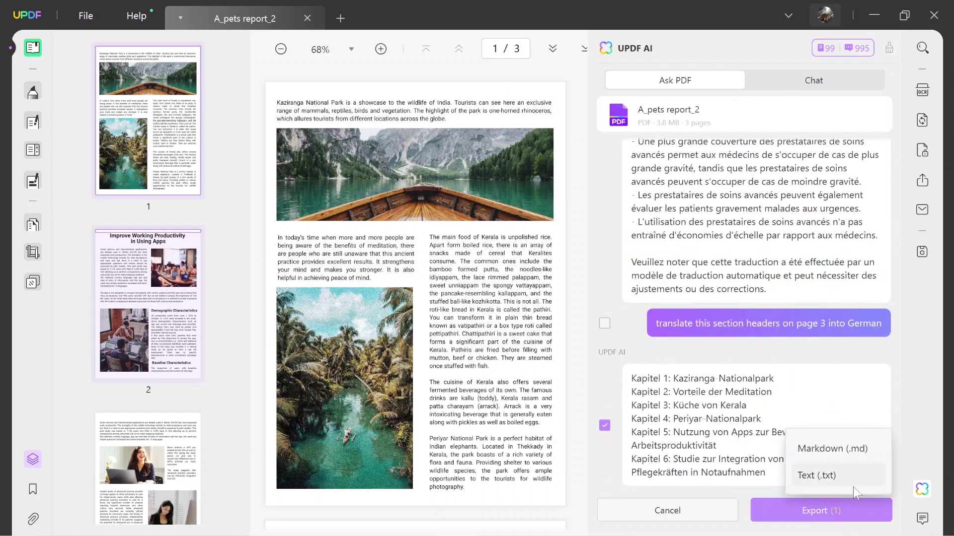
{"action": "left_click", "coordinate": [862, 452]}
{"action": "left_click", "coordinate": [922, 489]}
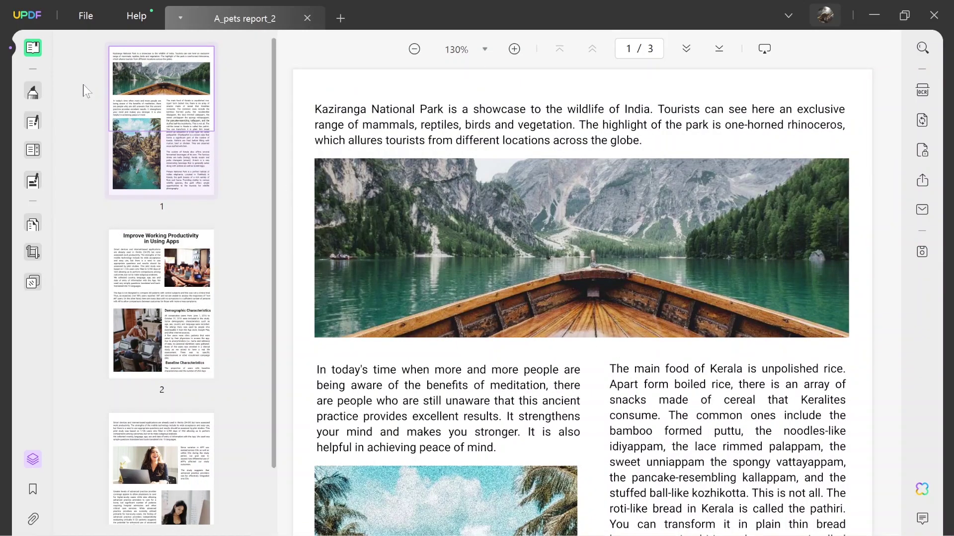
Select the meditation paragraph on page 1 and have the AI translate it into French.
{"action": "left_click", "coordinate": [33, 92]}
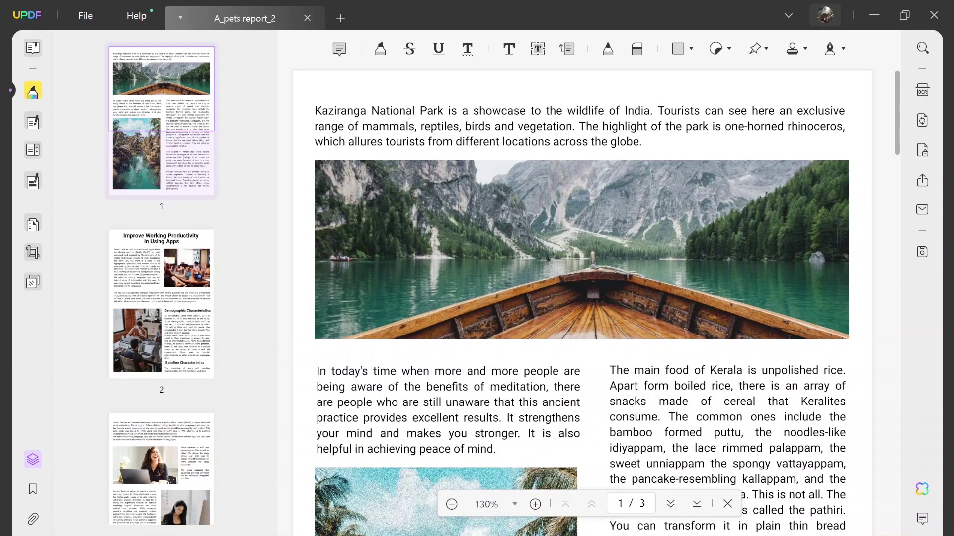
{"action": "left_click_drag", "start_coordinate": [317, 371], "coordinate": [509, 455]}
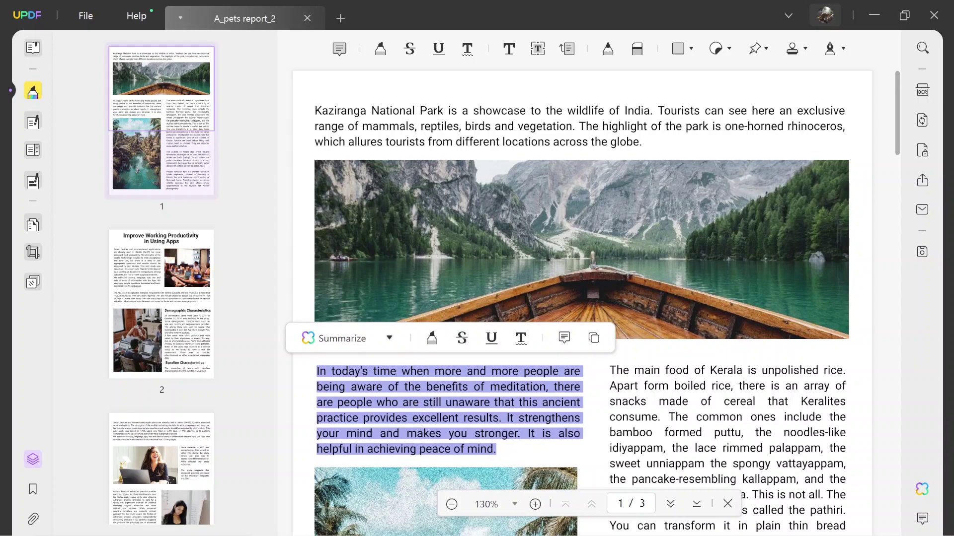
{"action": "left_click", "coordinate": [390, 339]}
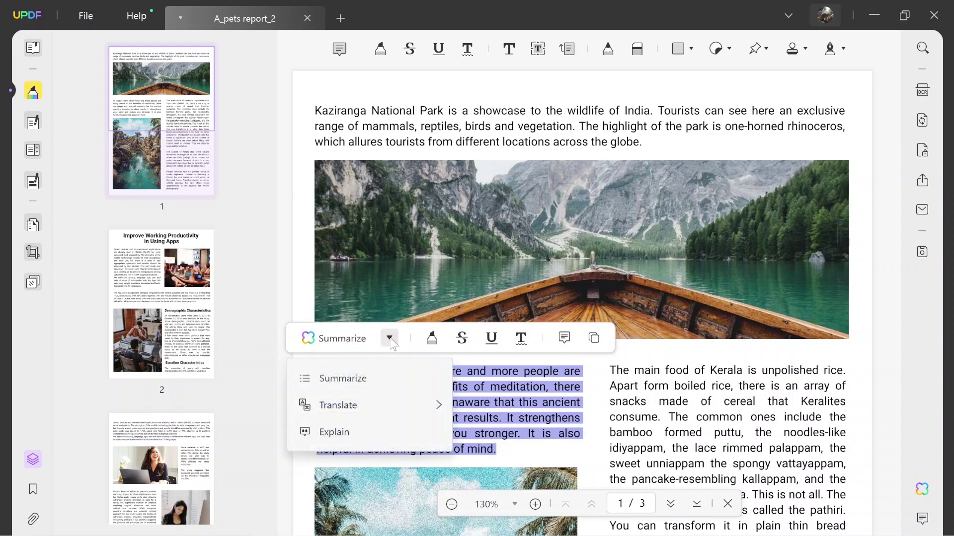
{"action": "mouse_move", "coordinate": [406, 409]}
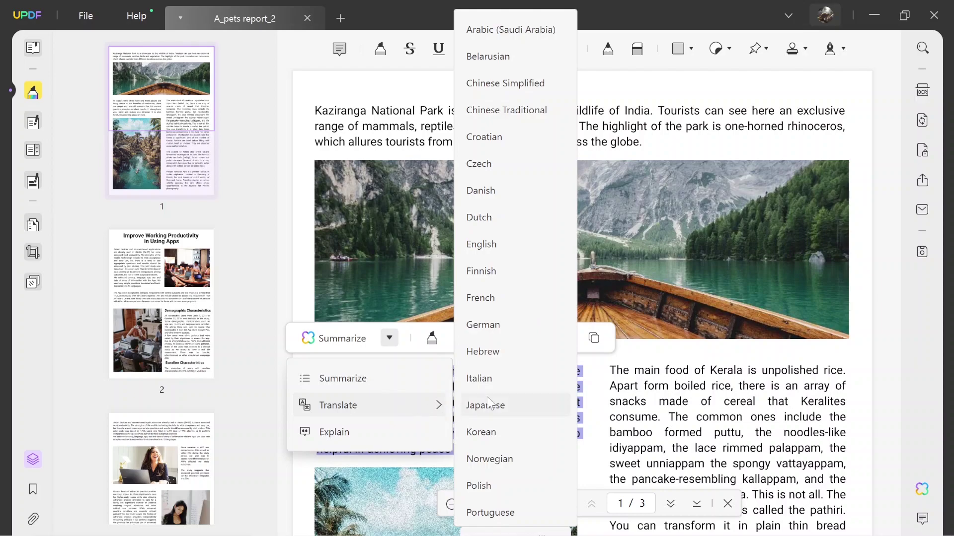
{"action": "left_click", "coordinate": [515, 300]}
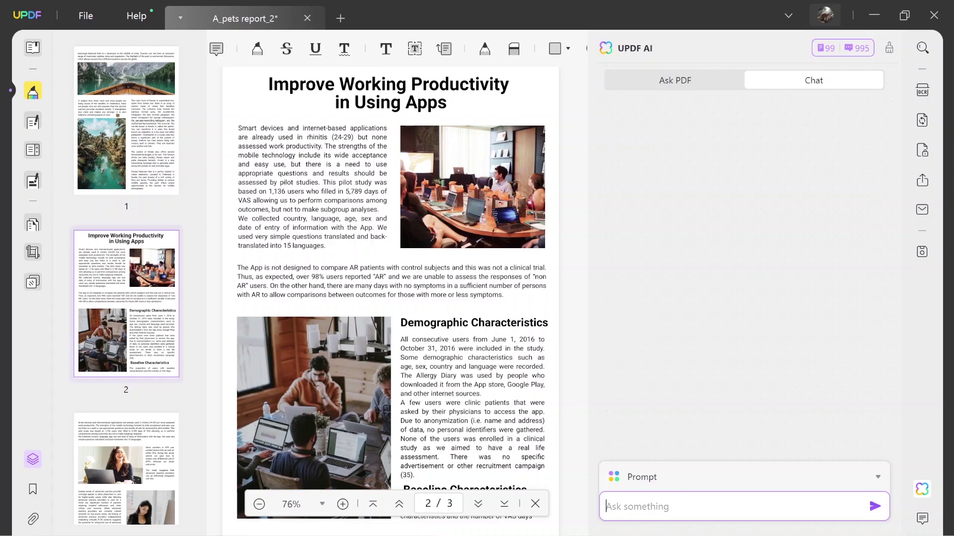
Send 'Explain esteemed in Easy Way' to the AI chat for a plain-language definition.
{"action": "key", "text": "Return"}
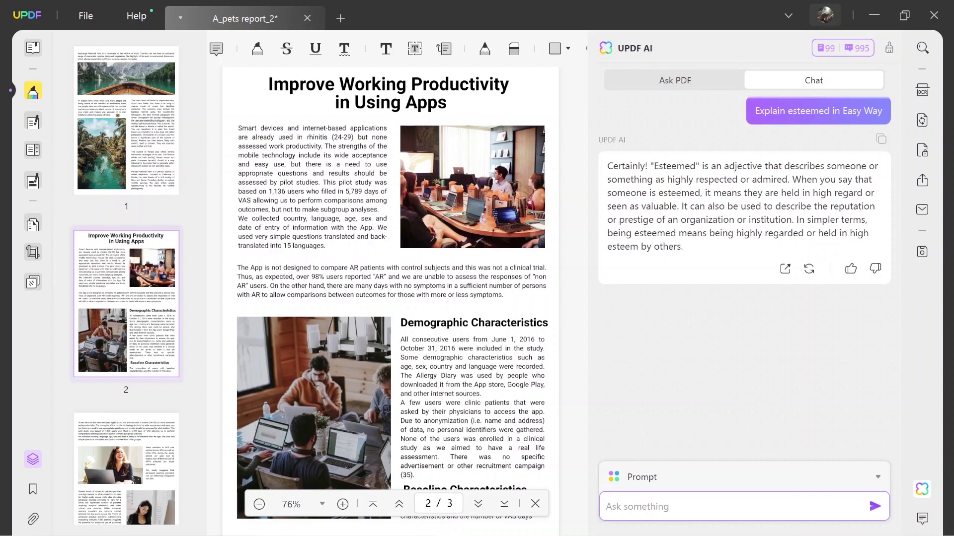
Have the AI explain the word 'rhinitis' on page 2, then regenerate the explanation.
{"action": "left_click", "coordinate": [922, 490]}
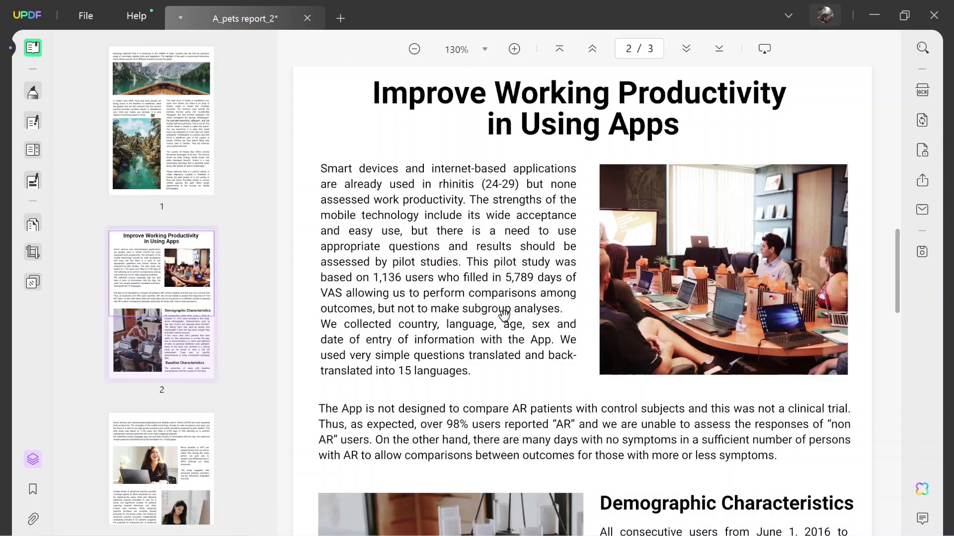
{"action": "left_click", "coordinate": [32, 91]}
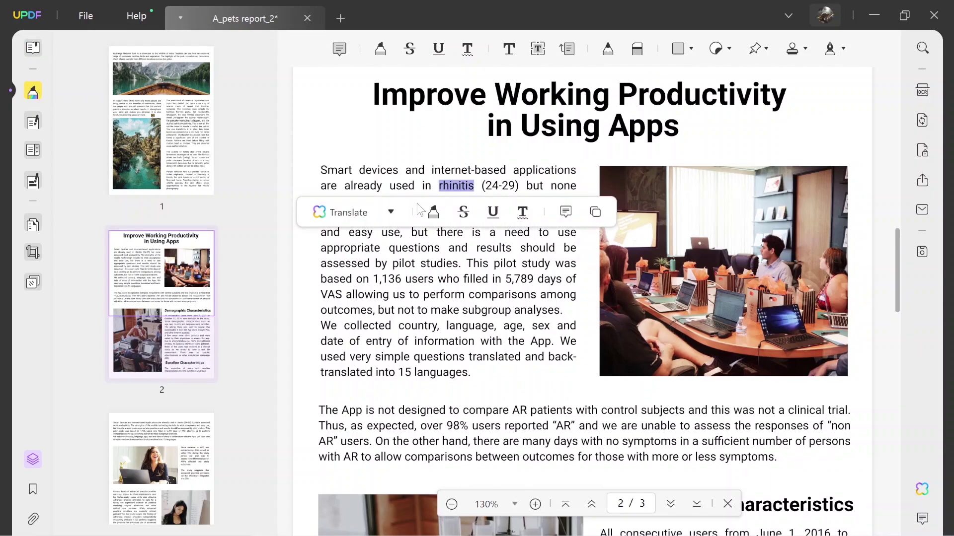
{"action": "left_click", "coordinate": [391, 213]}
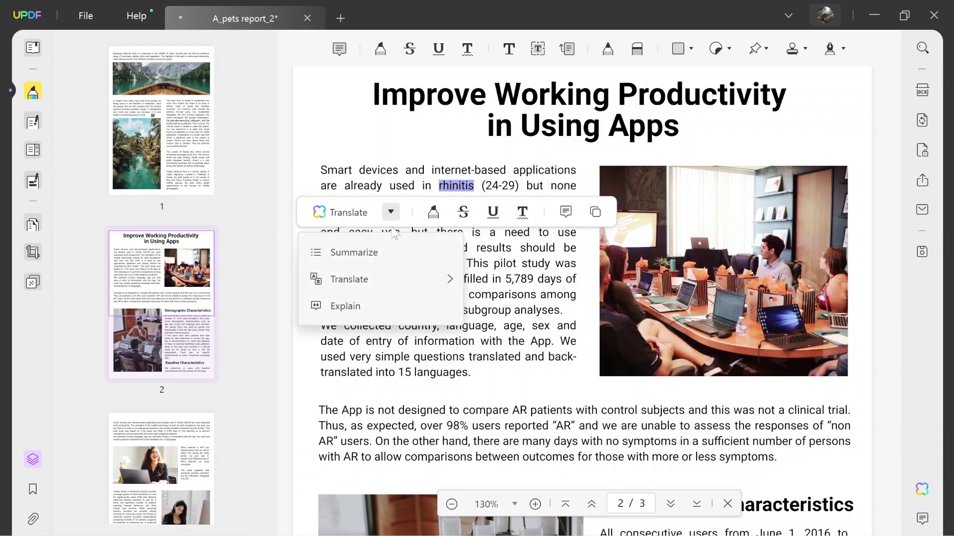
{"action": "left_click", "coordinate": [400, 313]}
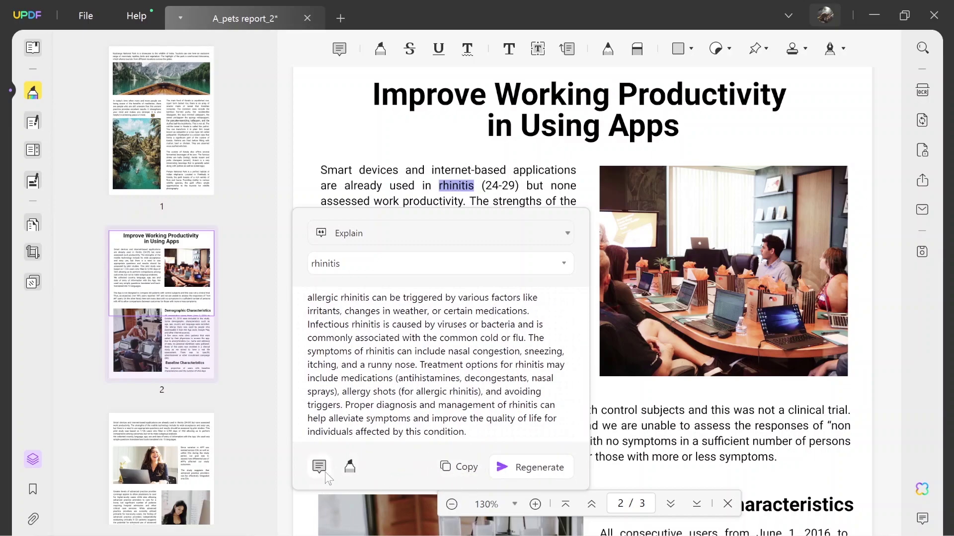
{"action": "left_click", "coordinate": [537, 471]}
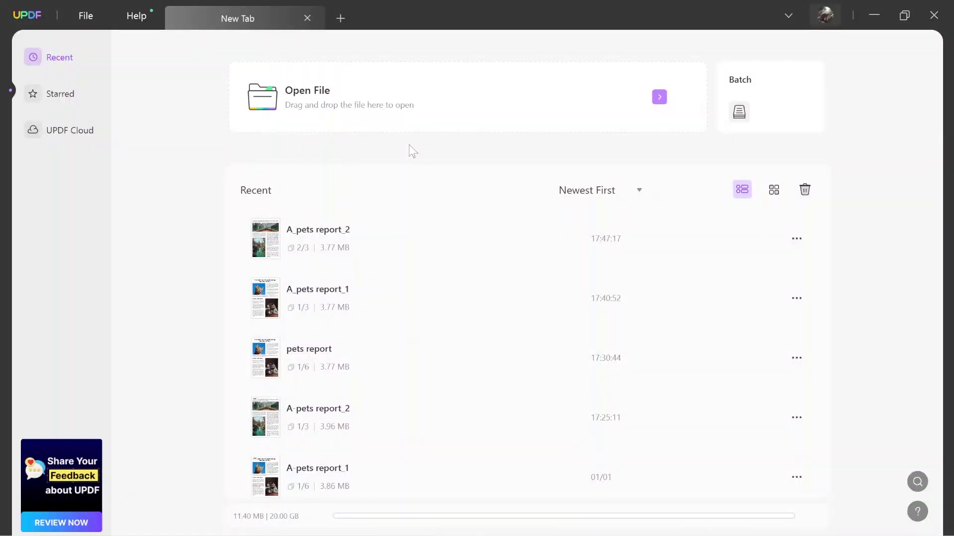
Reopen A_pets report_2 and switch the UPDF AI assistant to general Chat.
{"action": "left_click", "coordinate": [480, 112]}
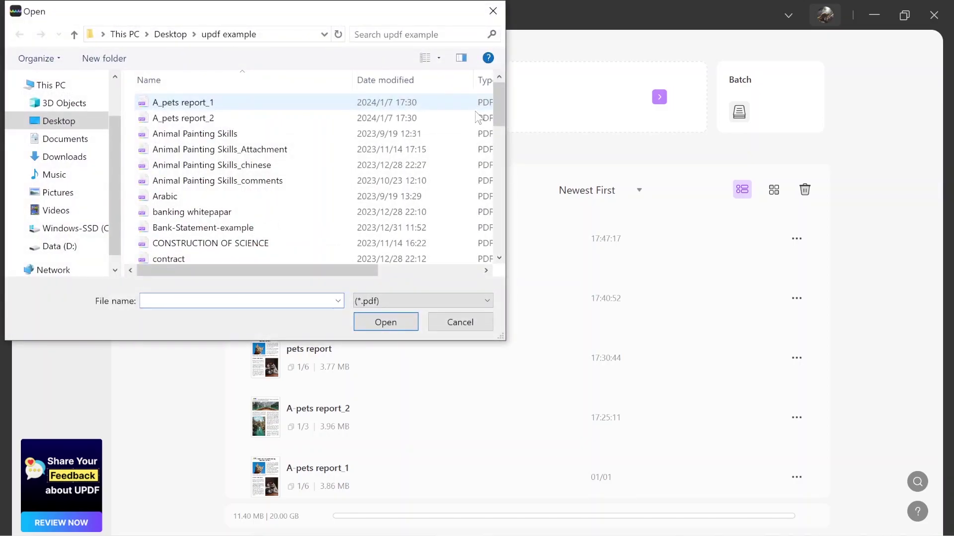
{"action": "left_click", "coordinate": [472, 118]}
{"action": "left_click", "coordinate": [393, 323]}
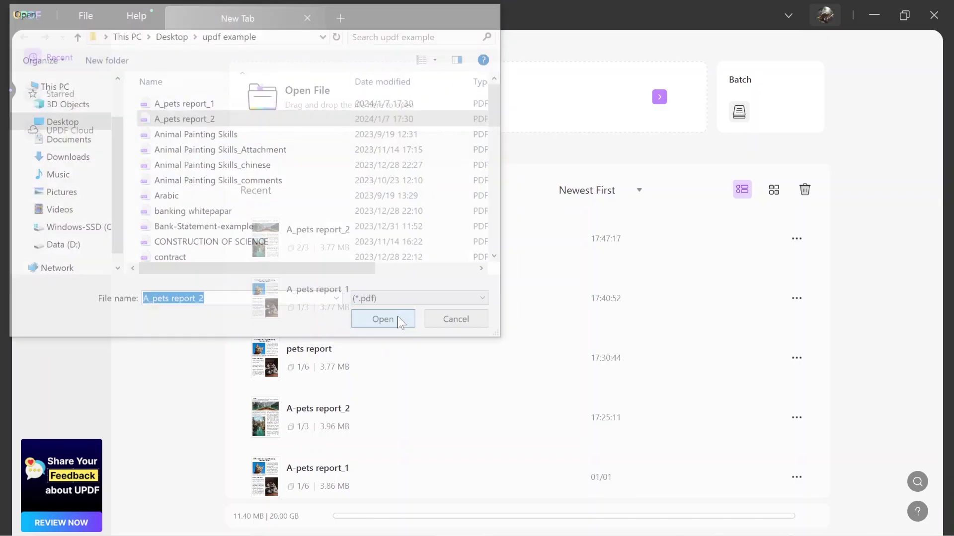
{"action": "left_click", "coordinate": [922, 491]}
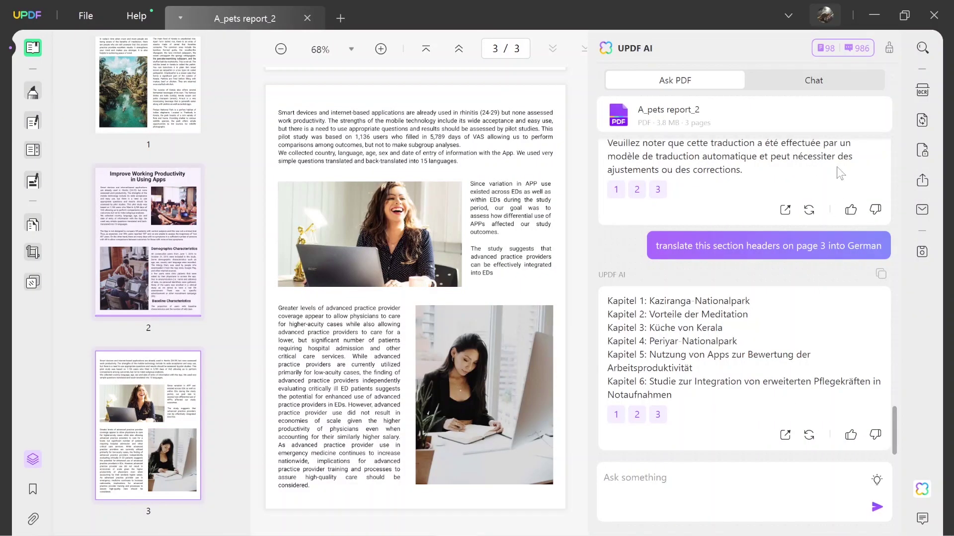
{"action": "left_click", "coordinate": [814, 81]}
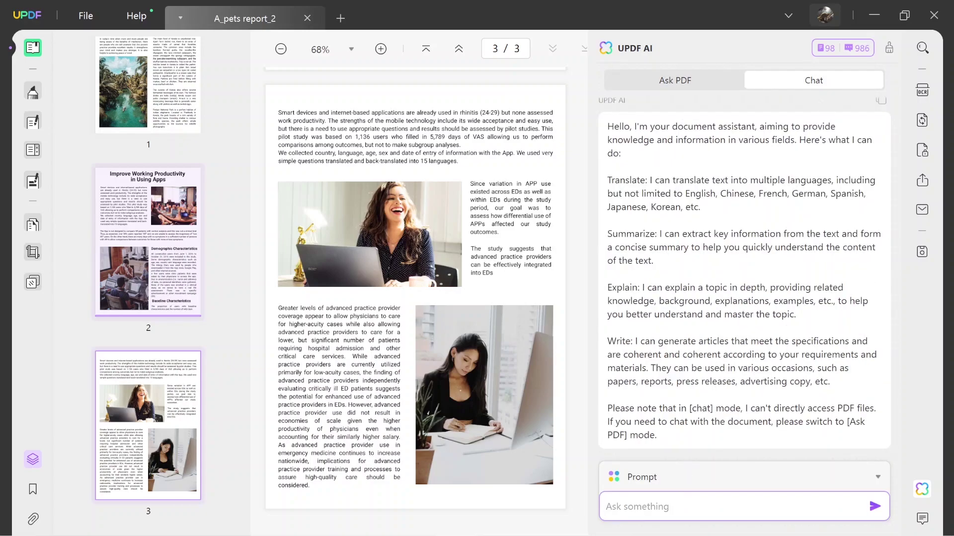
Ask the chat about work-life balance, workout tips, and reducing stress for mental health.
{"action": "type", "text": "?"}
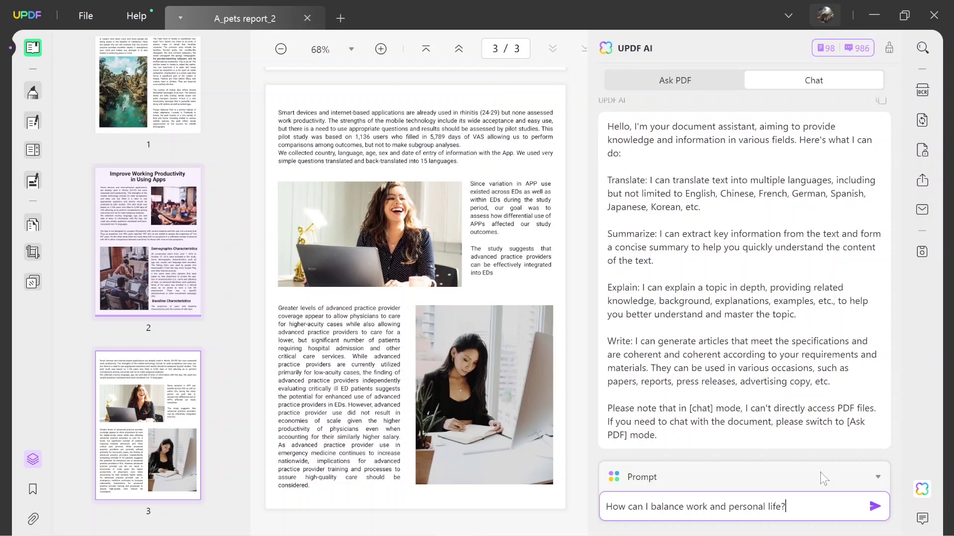
{"action": "key", "text": "Return"}
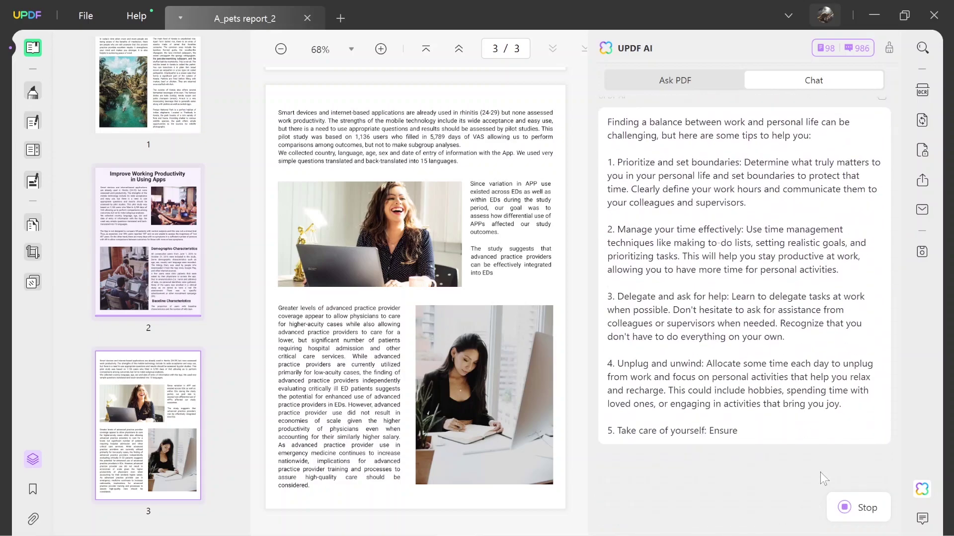
{"action": "type", "text": "Give some best workout tips"}
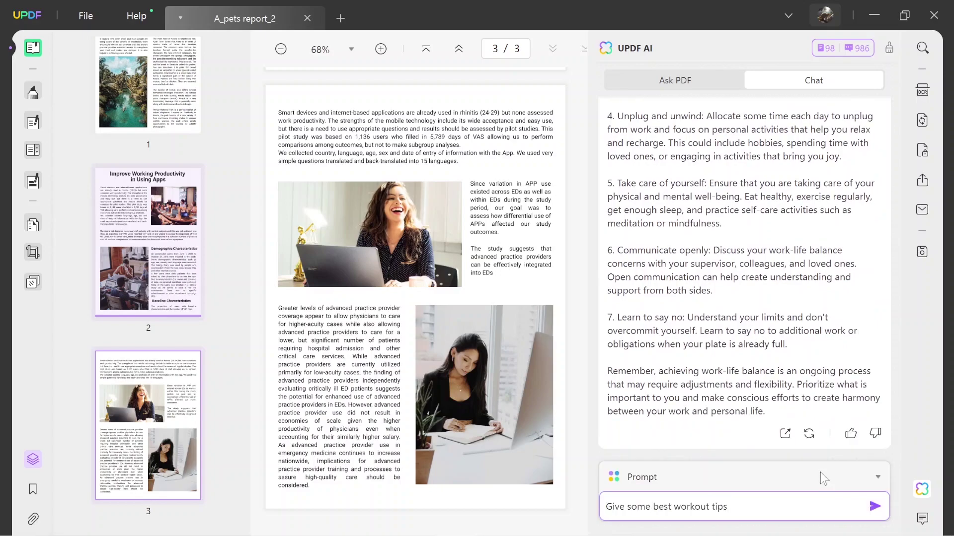
{"action": "key", "text": "Return"}
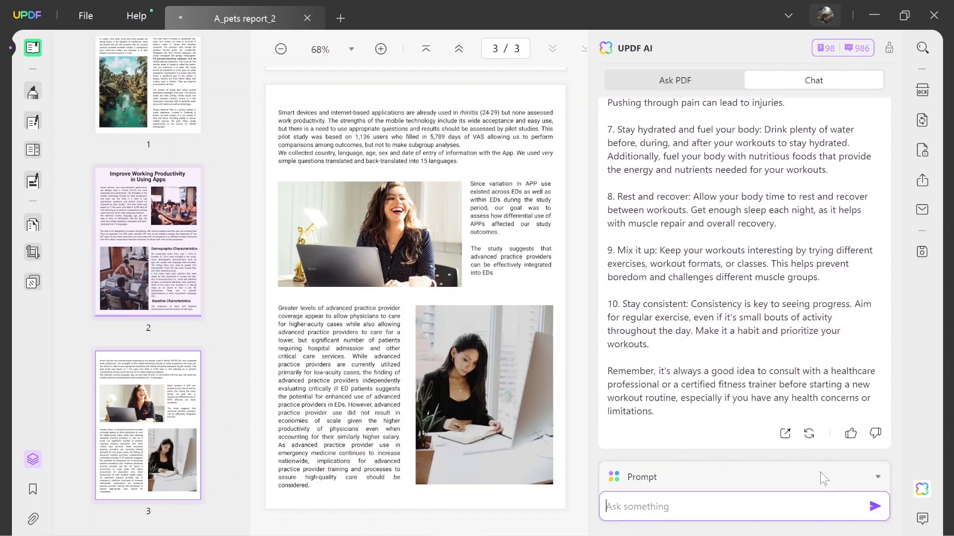
{"action": "type", "text": "What are some effective ways to reduce stress and improve mental health?"}
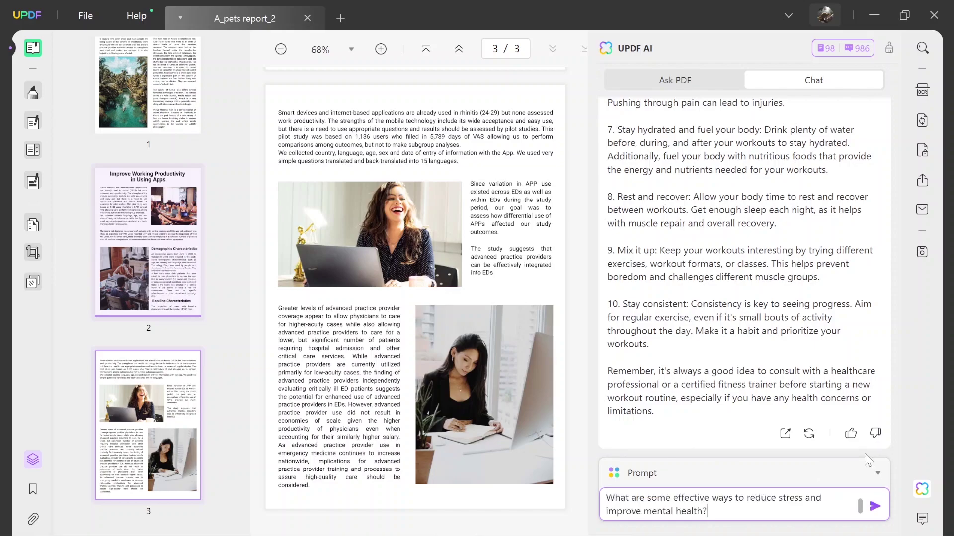
{"action": "key", "text": "Return"}
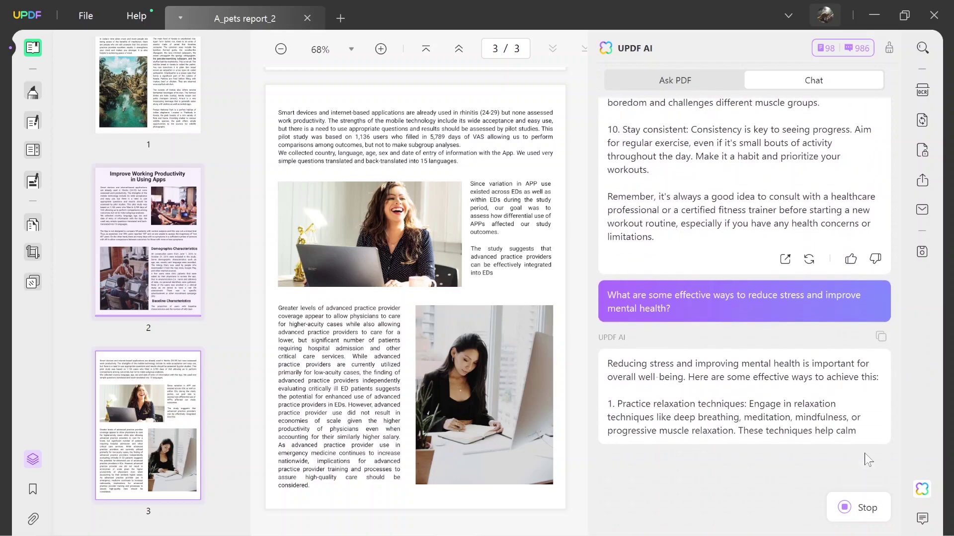